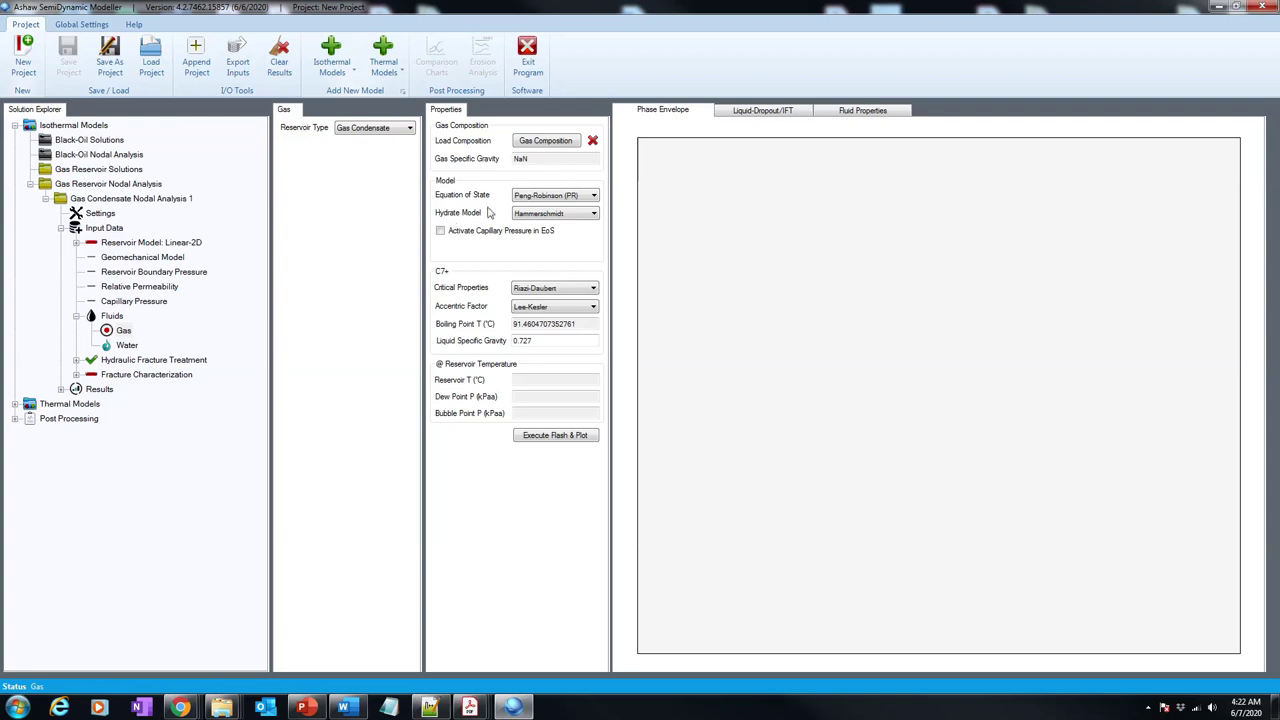
- Enter the light-end mole percentages in the gas composition table: N2 1.21, CO2 1.9, C1 65.99
click(560, 142)
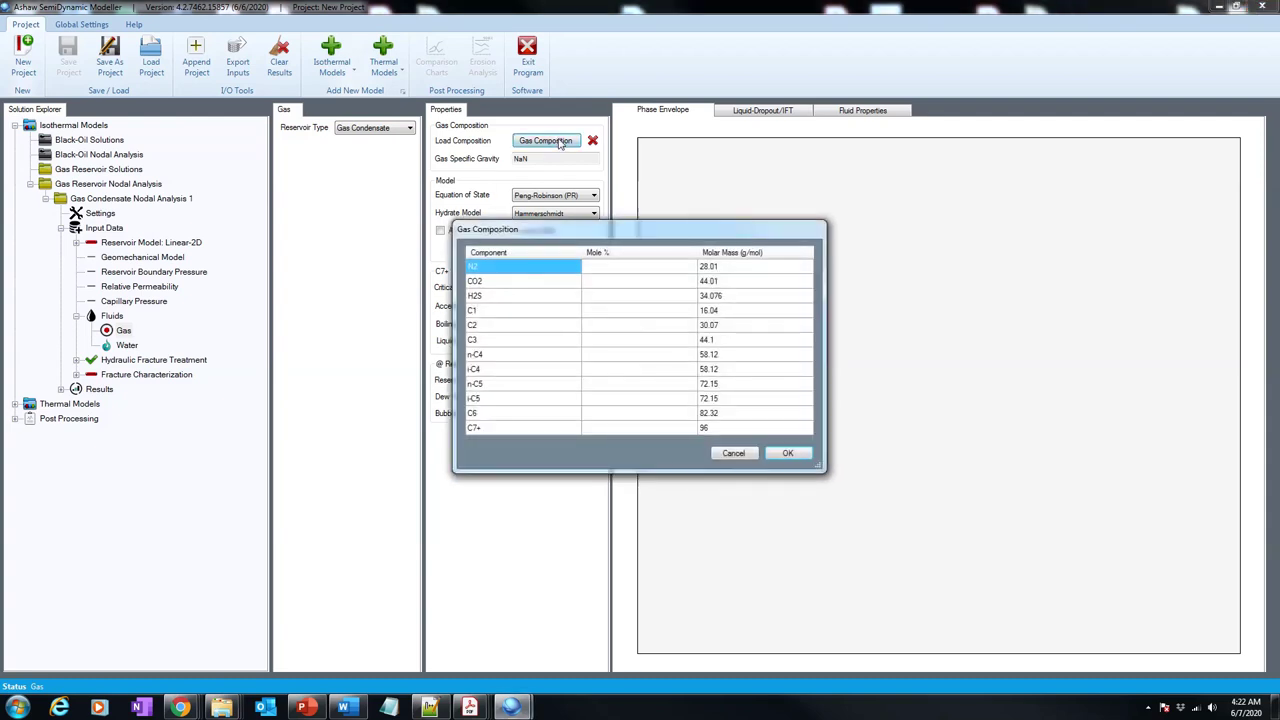
click(608, 277)
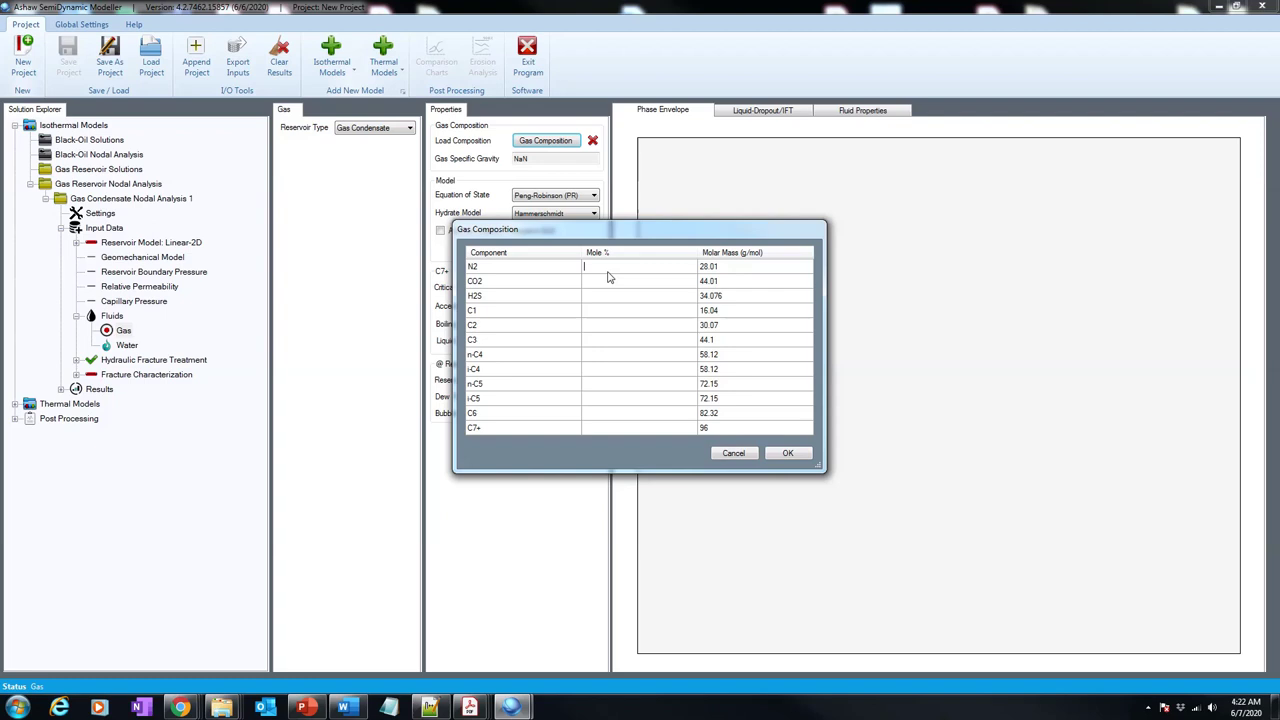
text(1.21)
click(608, 279)
text(1.9)
key(Return)
text(65.99)
key(Return)
- Enter the heavier component percentages (5.12, 3.88, up to C7+ 6.59) and accept the composition
text(8.69)
text(5.91)
key(Return)
text(5.12)
key(Return)
text(3.88)
key(Return)
text(.67)
text(6.59)
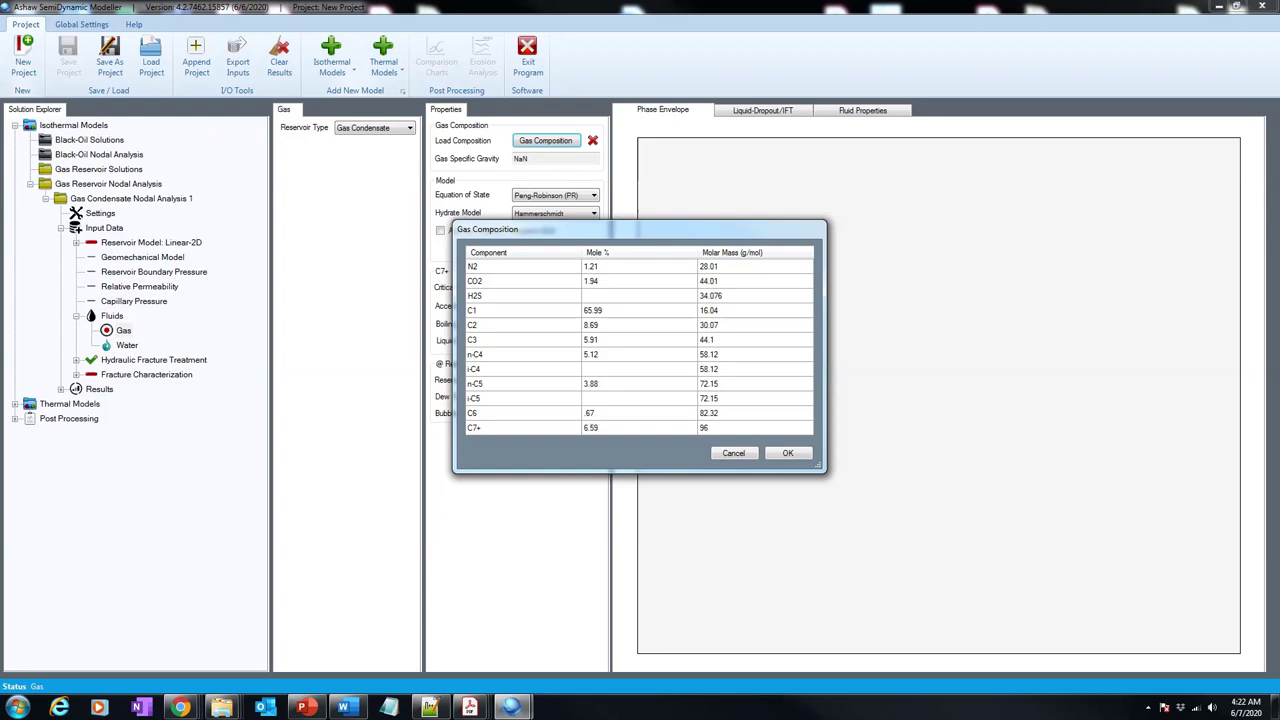
click(787, 453)
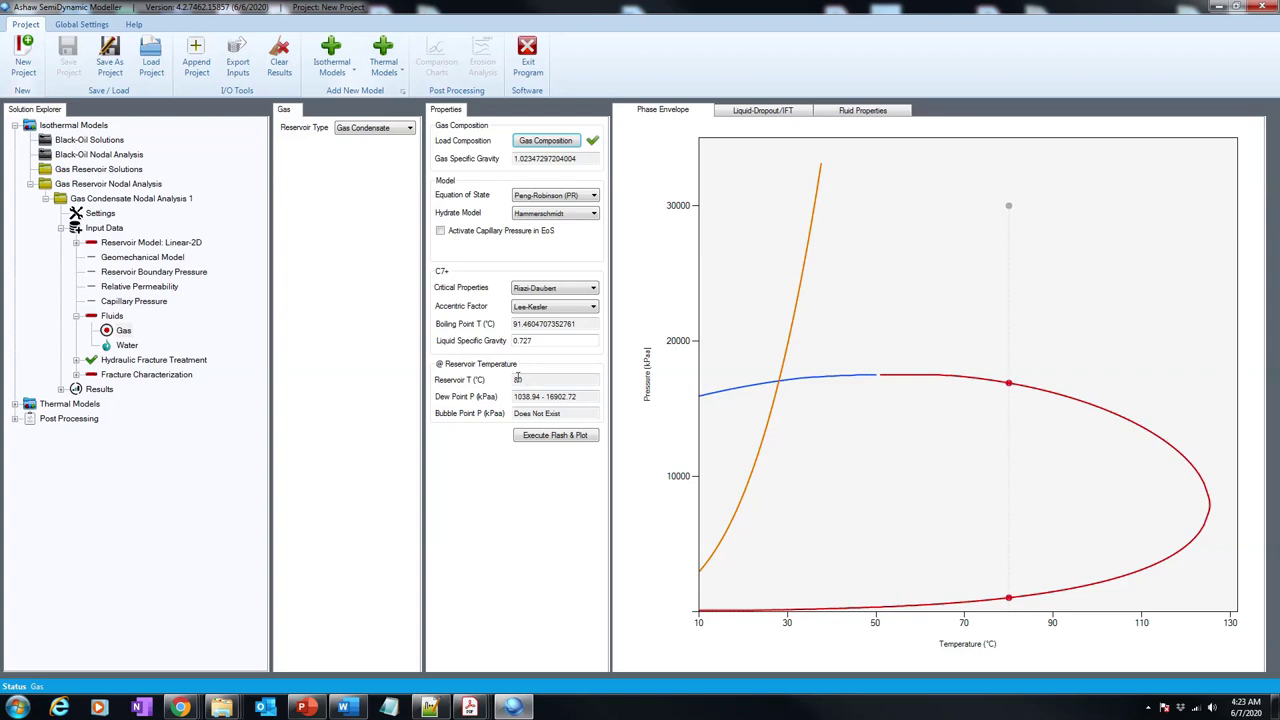
- Set the Linear-2D reservoir temperature to 70 °C and go back to the Gas fluid page
double_click(150, 243)
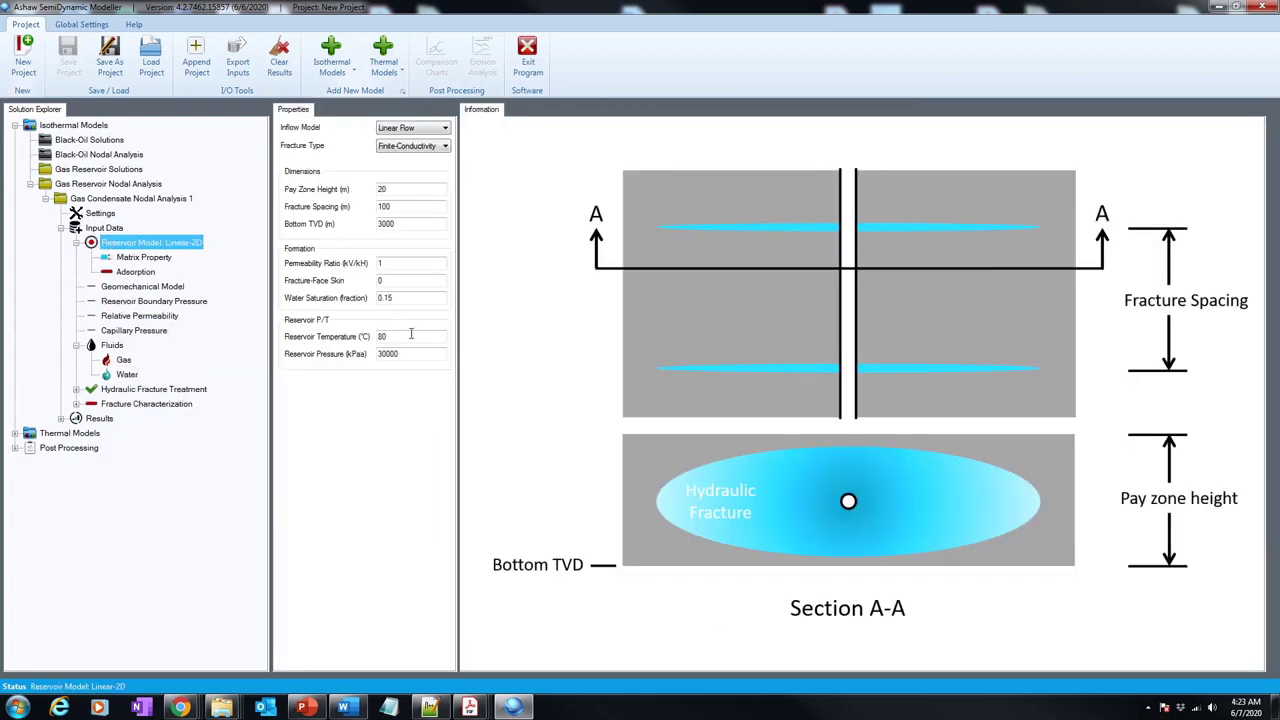
click(410, 335)
text(7)
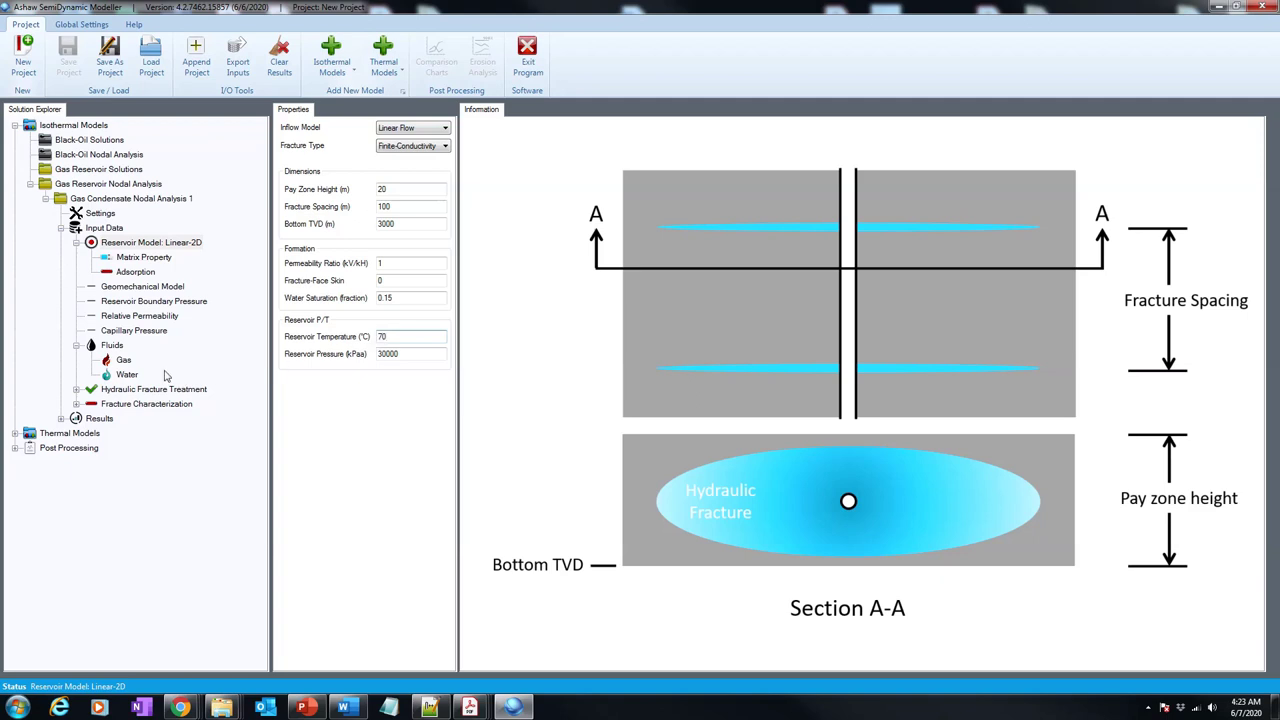
click(121, 360)
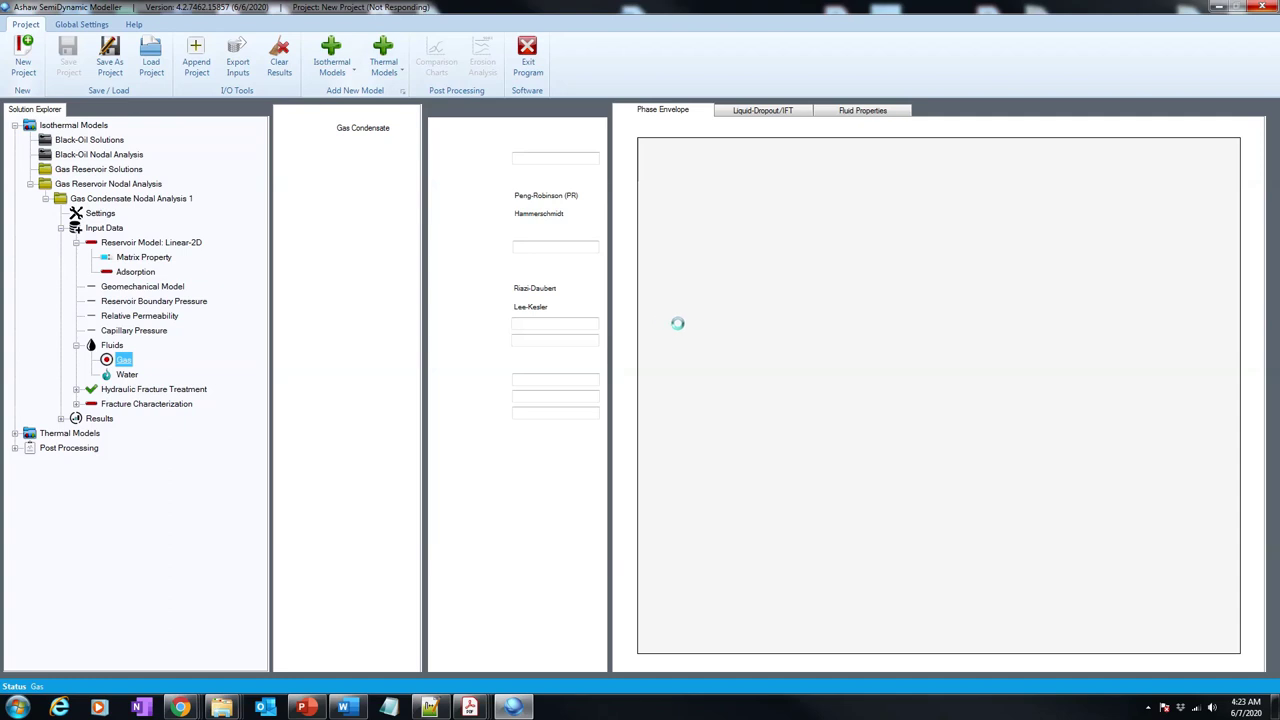
- Check the hydrate model list without changing it, then open Chart Settings for the phase envelope
mouse_move(966, 380)
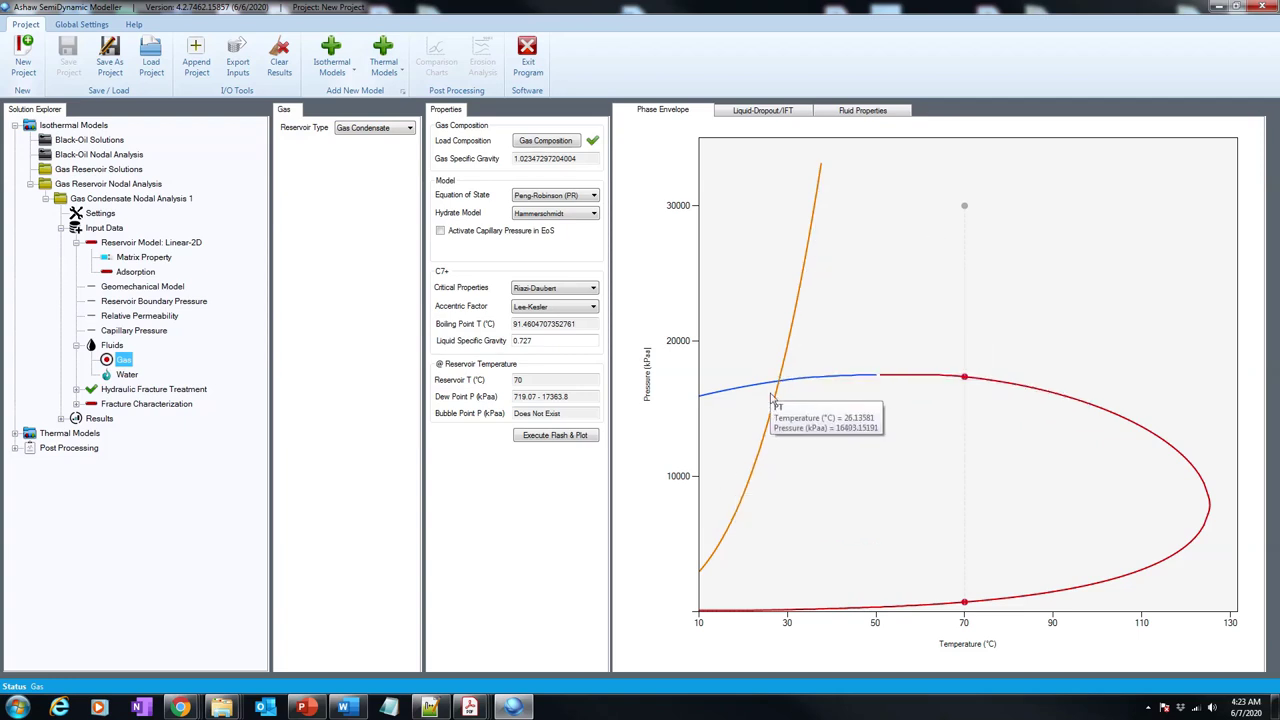
click(563, 214)
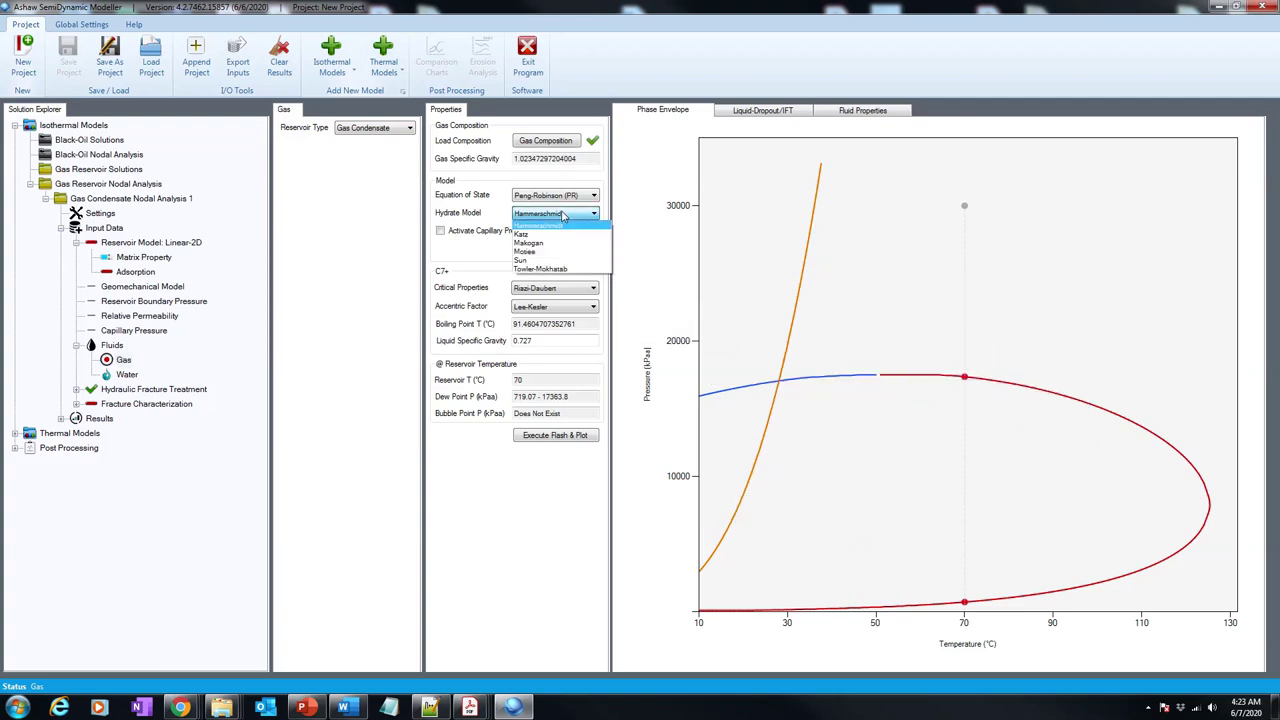
click(563, 216)
right_click(879, 250)
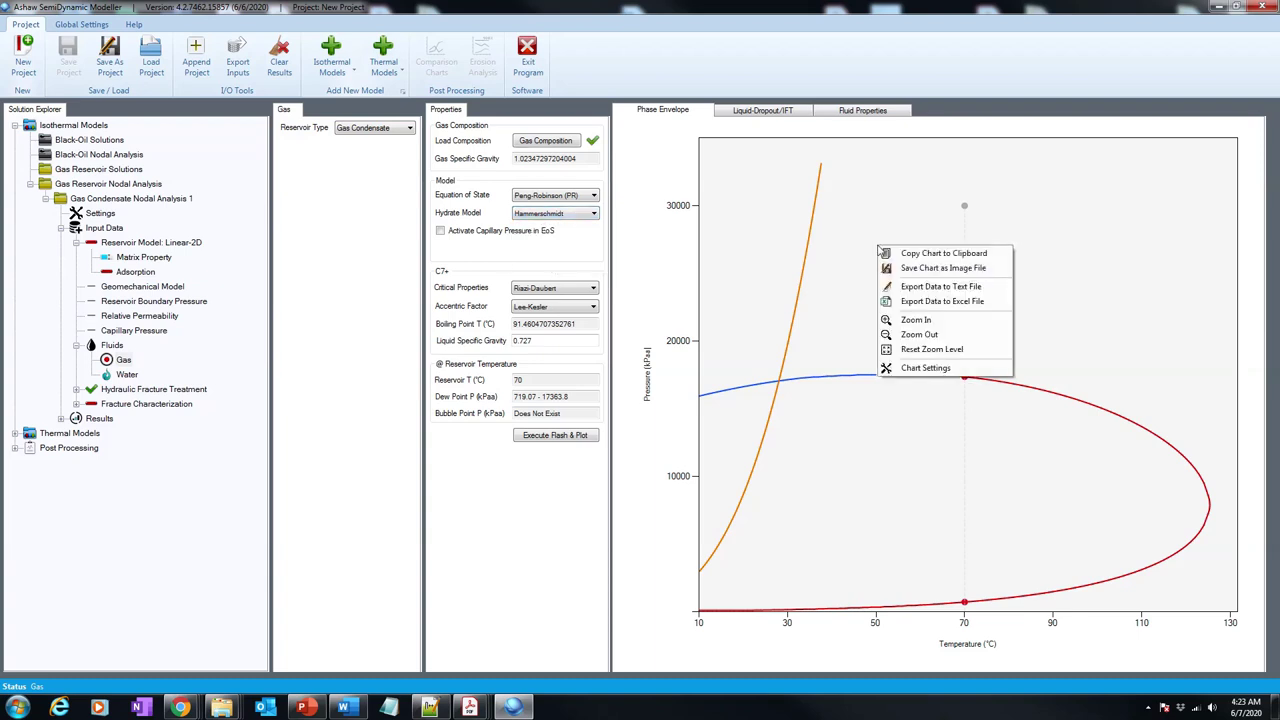
right_click(874, 230)
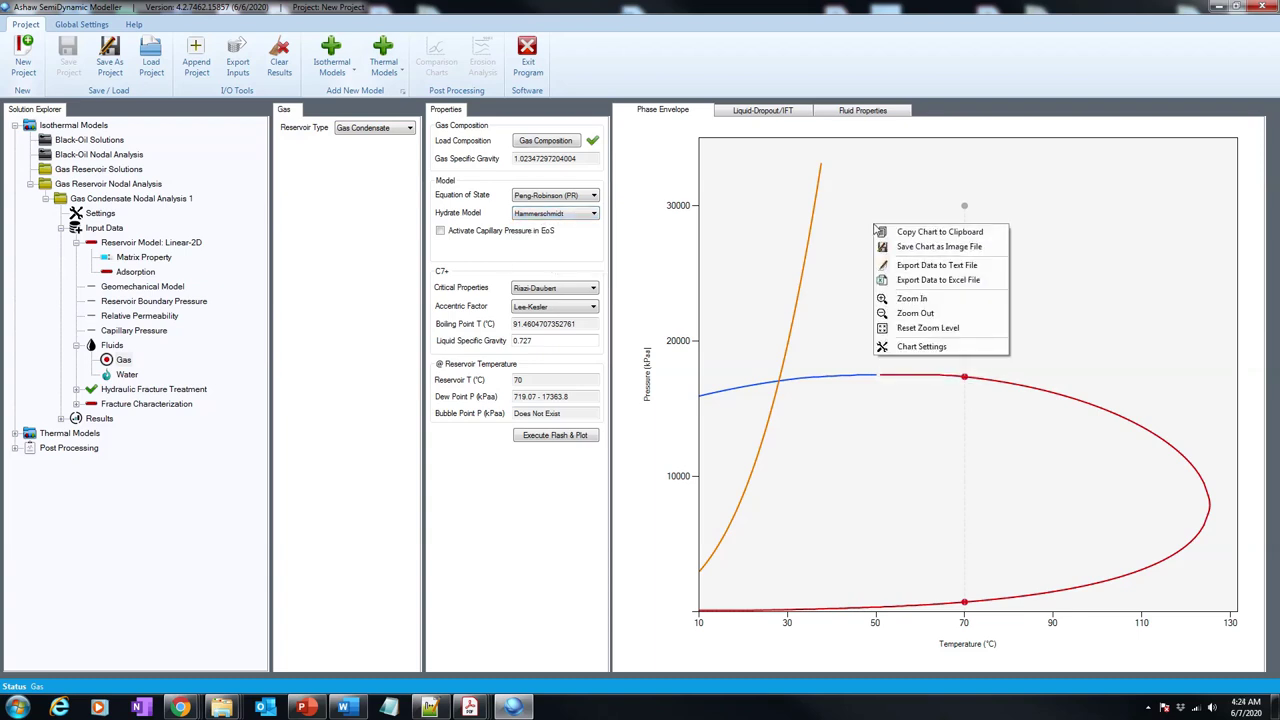
click(909, 347)
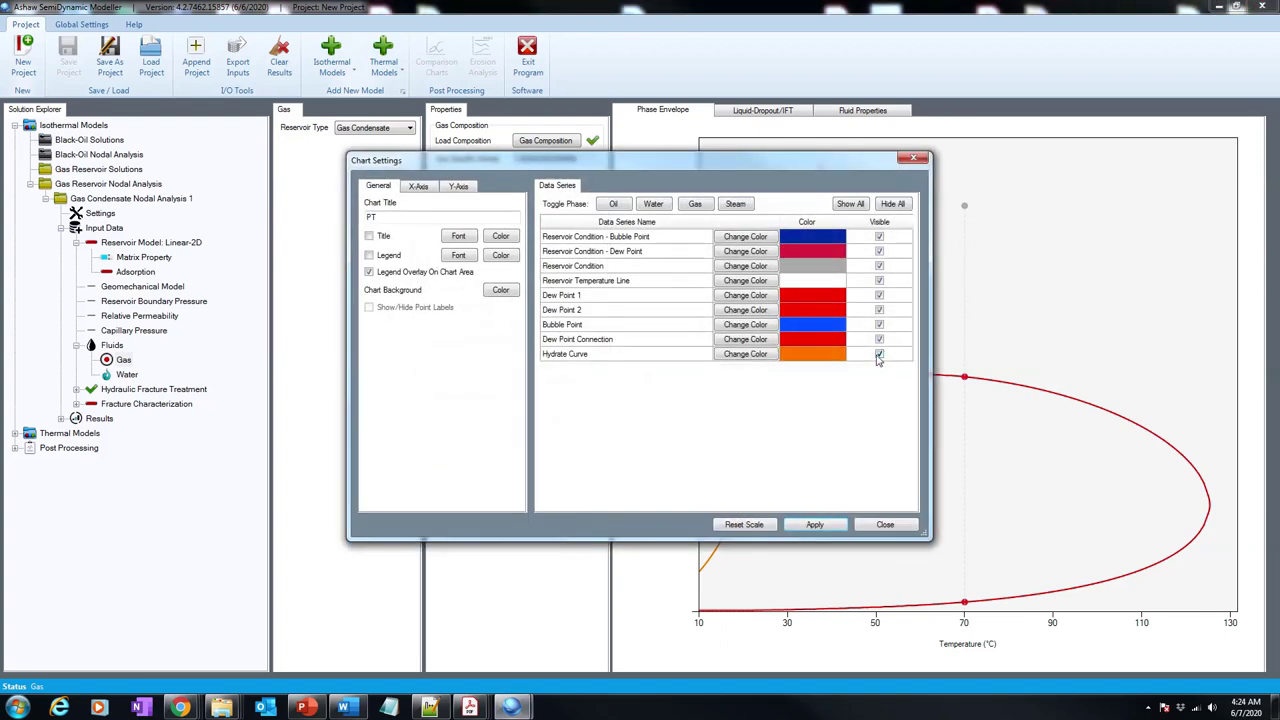
- Uncheck Visible for the Hydrate Curve series and apply the chart settings
click(879, 355)
click(815, 526)
click(866, 525)
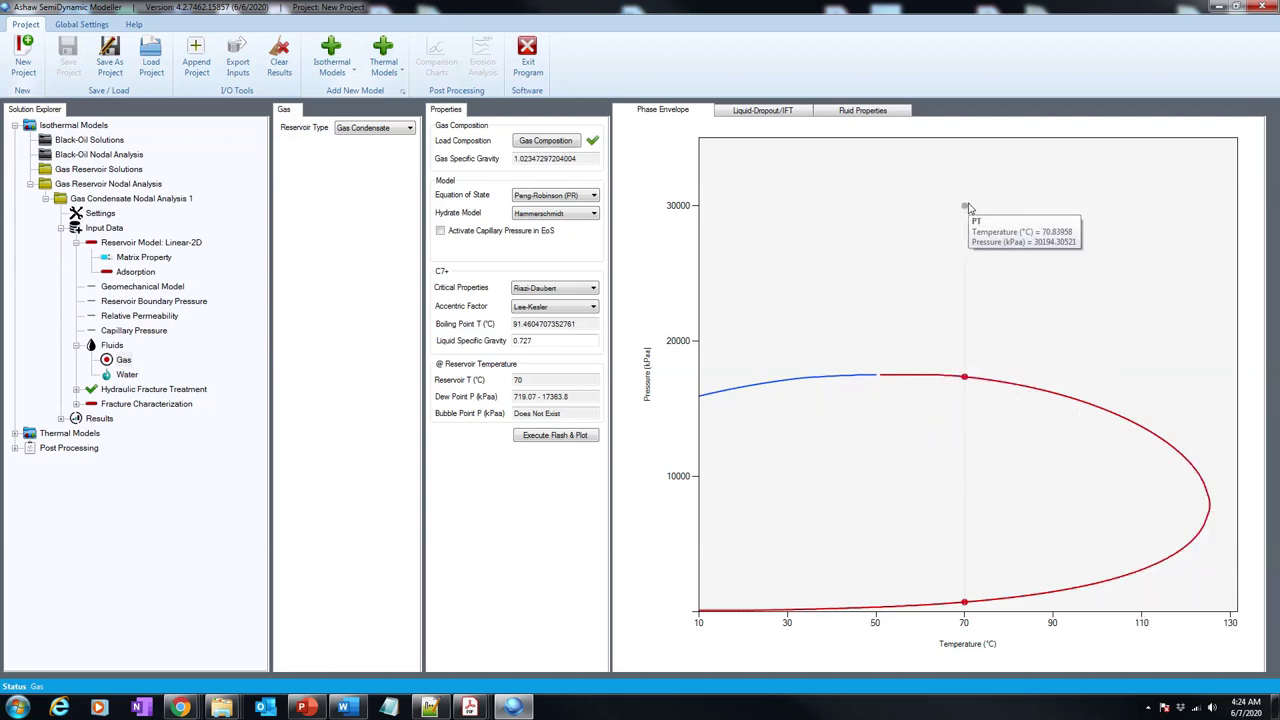
click(770, 112)
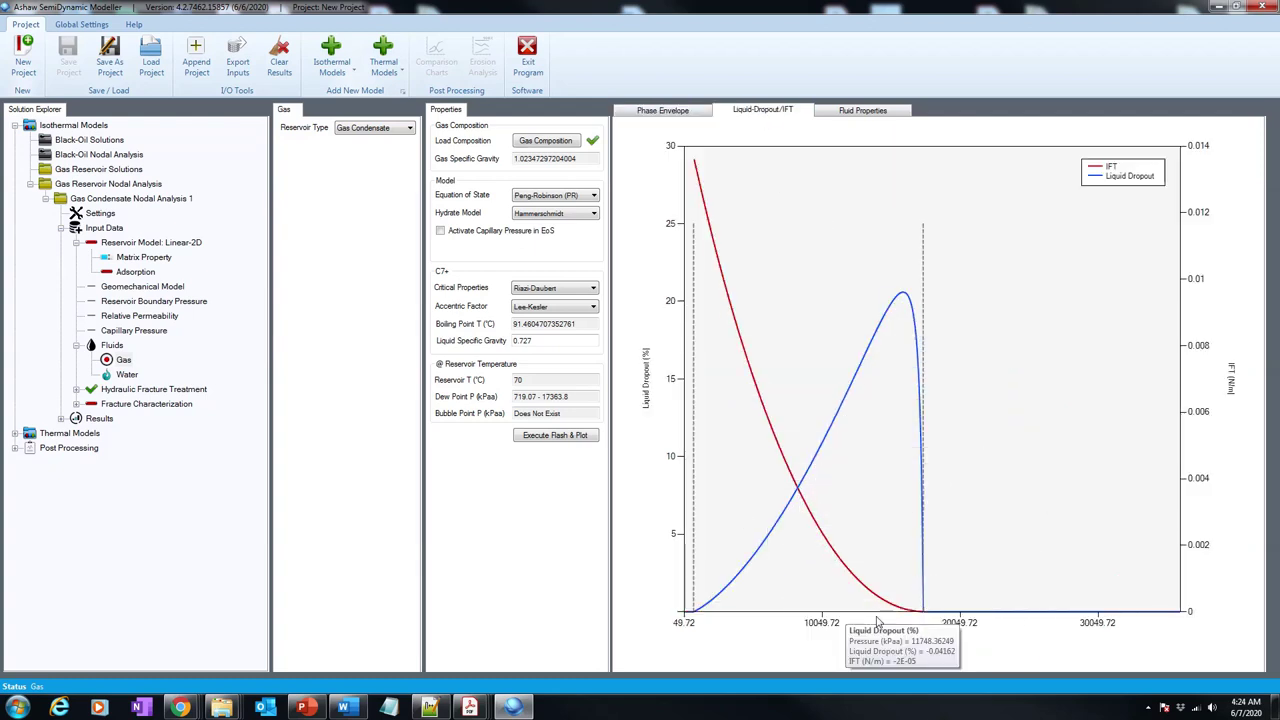
click(661, 111)
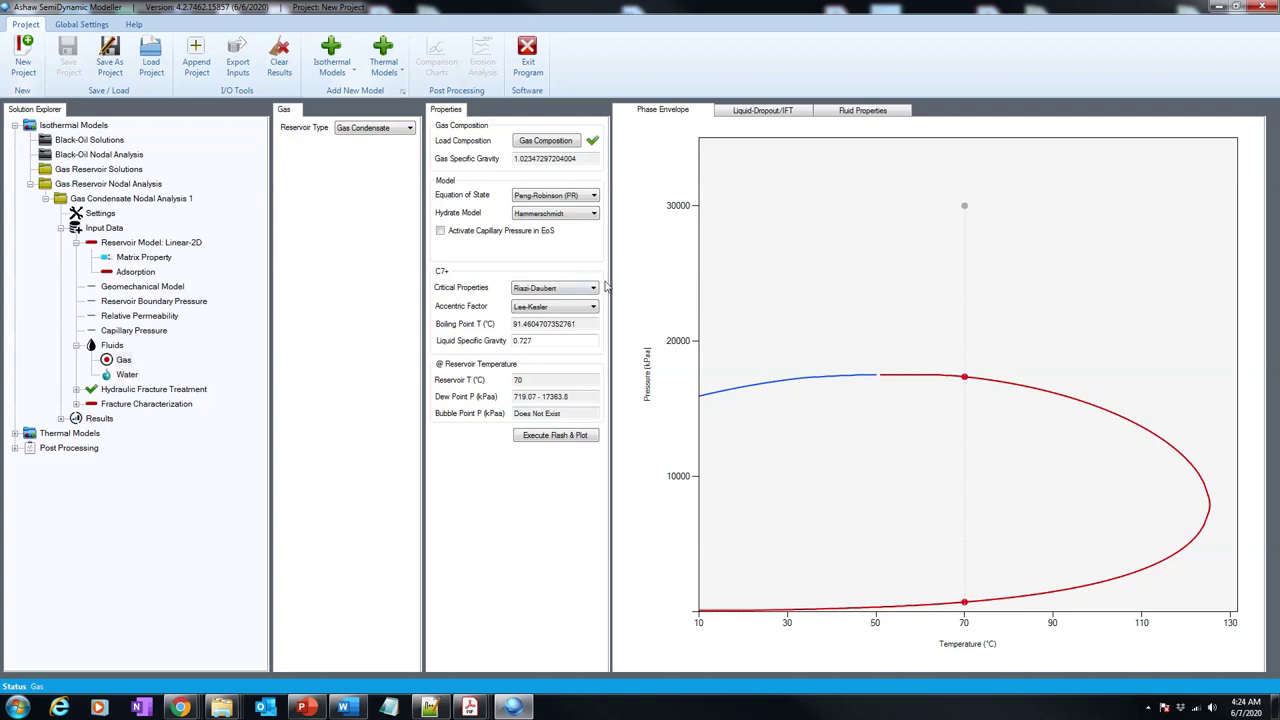
click(558, 289)
click(558, 289)
click(559, 312)
click(559, 318)
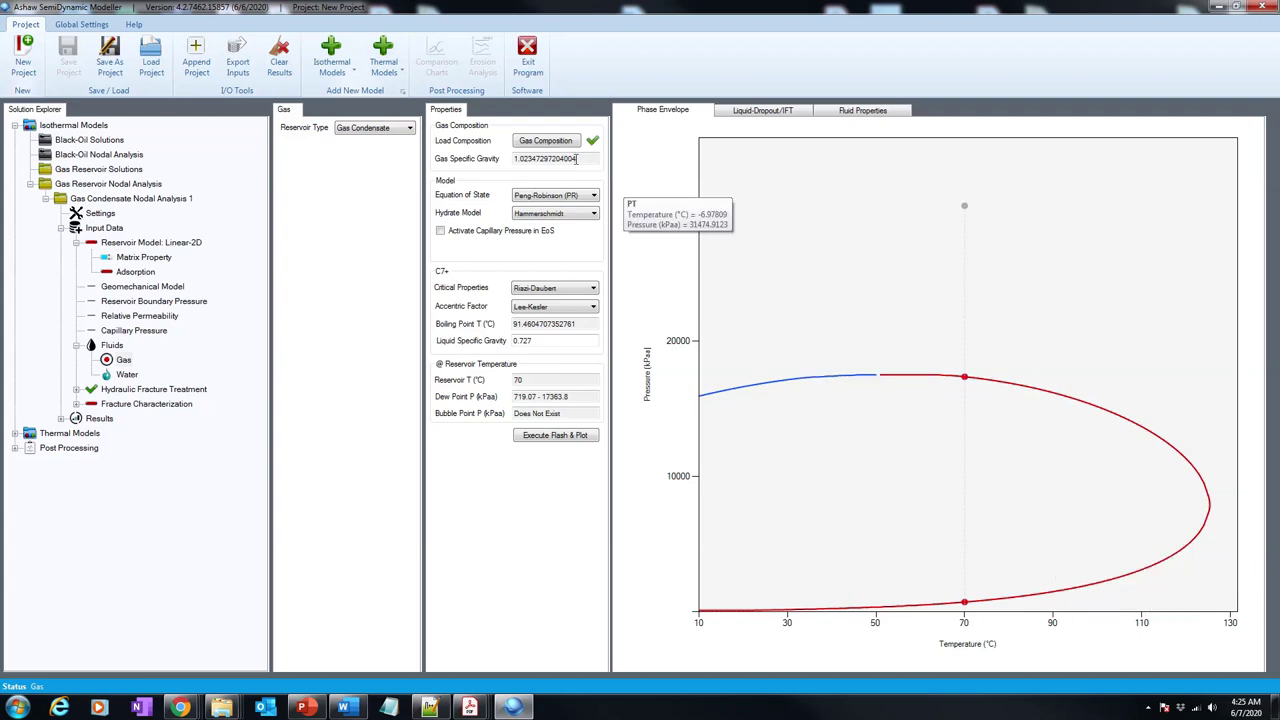
click(557, 141)
- Overwrite the light-end mole percentages: N2 0.98, CO2 1, H2S 0, C1 50.65, C2 7.59
click(618, 267)
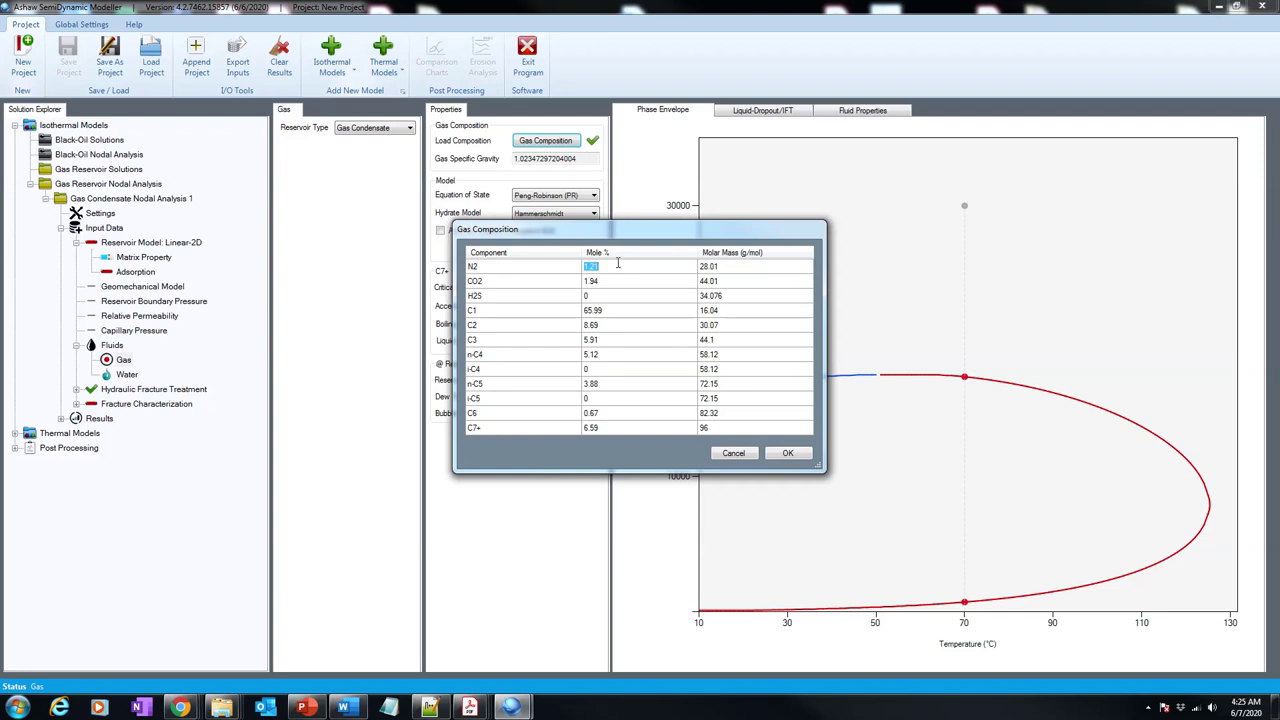
key(Return)
text(1)
key(Return)
key(Return)
text(50.65)
key(Return)
text(4)
text(7.59)
key(Return)
text(6.13)
- Enter C3 6.13, n-C4 7.19 and the heavier fractions up to C7+ 18.41, then accept
key(Return)
text(7.19)
key(Return)
key(Return)
text(4.76)
key(Return)
key(Return)
text(2.85)
key(Return)
text(18.41)
click(788, 453)
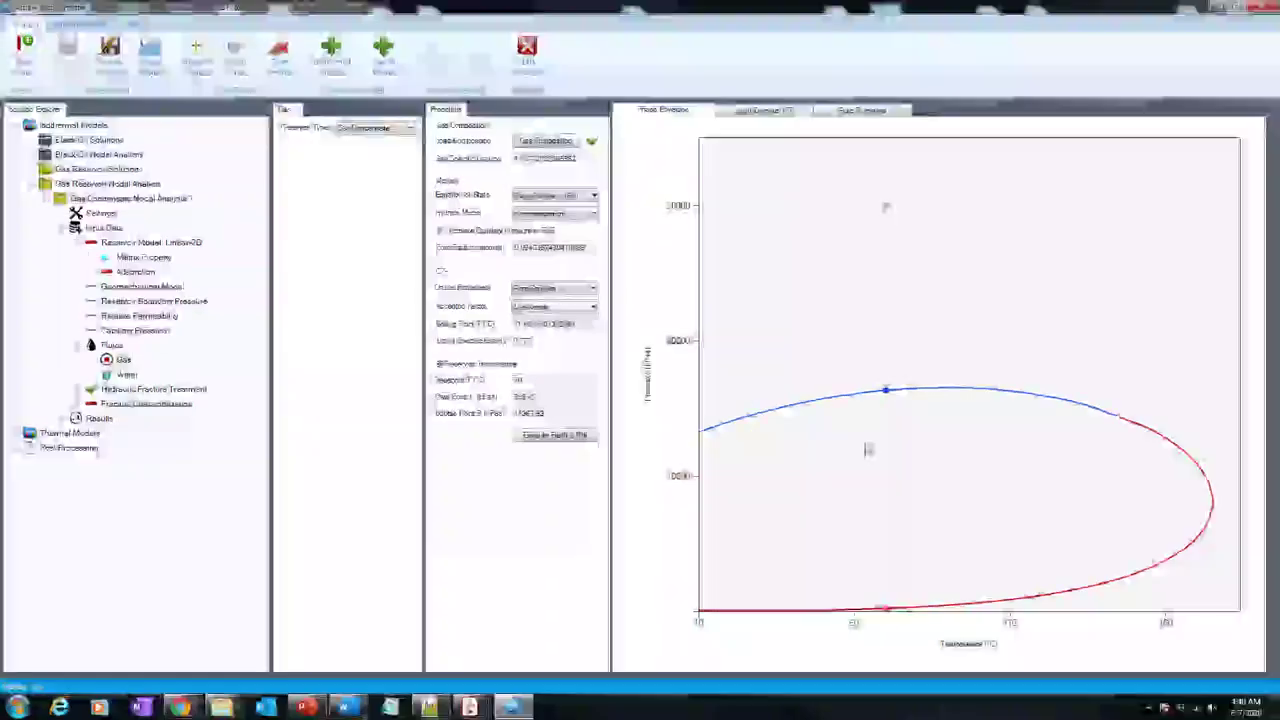
- Activate capillary pressure in the EoS with a pore radius of 0.0240362430470089 microns
mouse_move(867, 449)
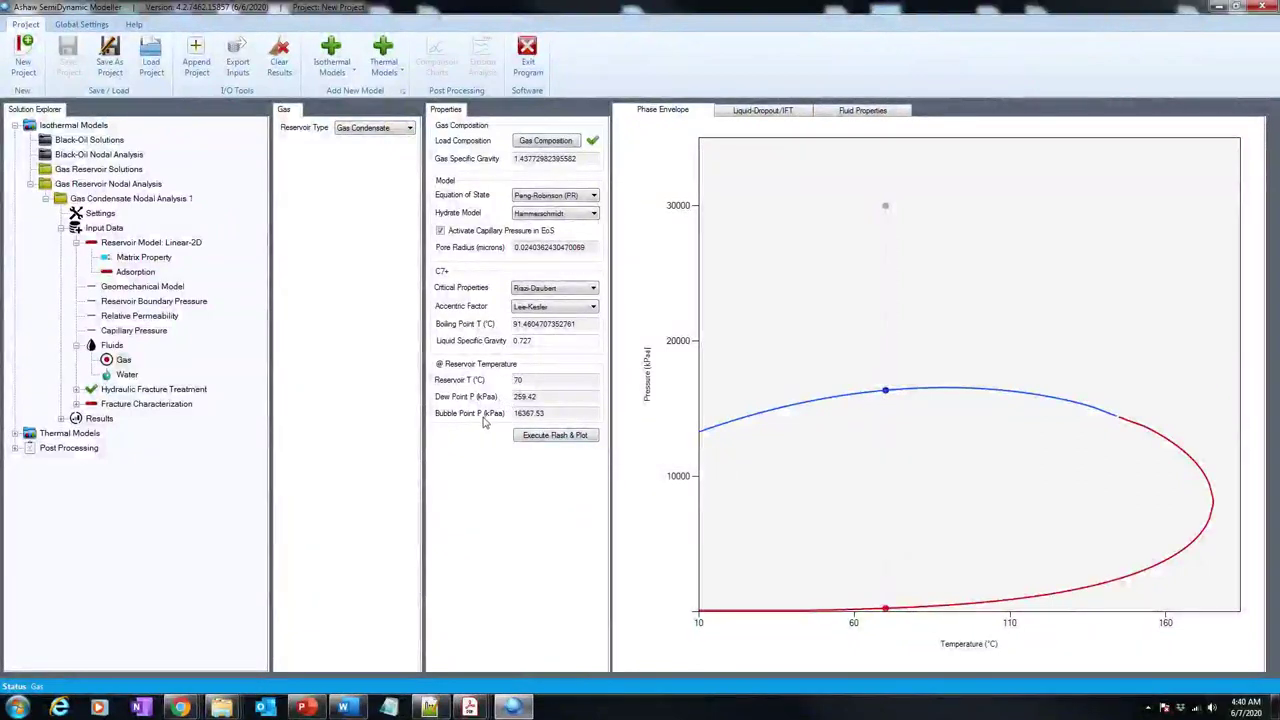
- Run Execute Flash & Plot and check the redrawn envelope's 16266.25 kPa bubble point
mouse_move(886, 399)
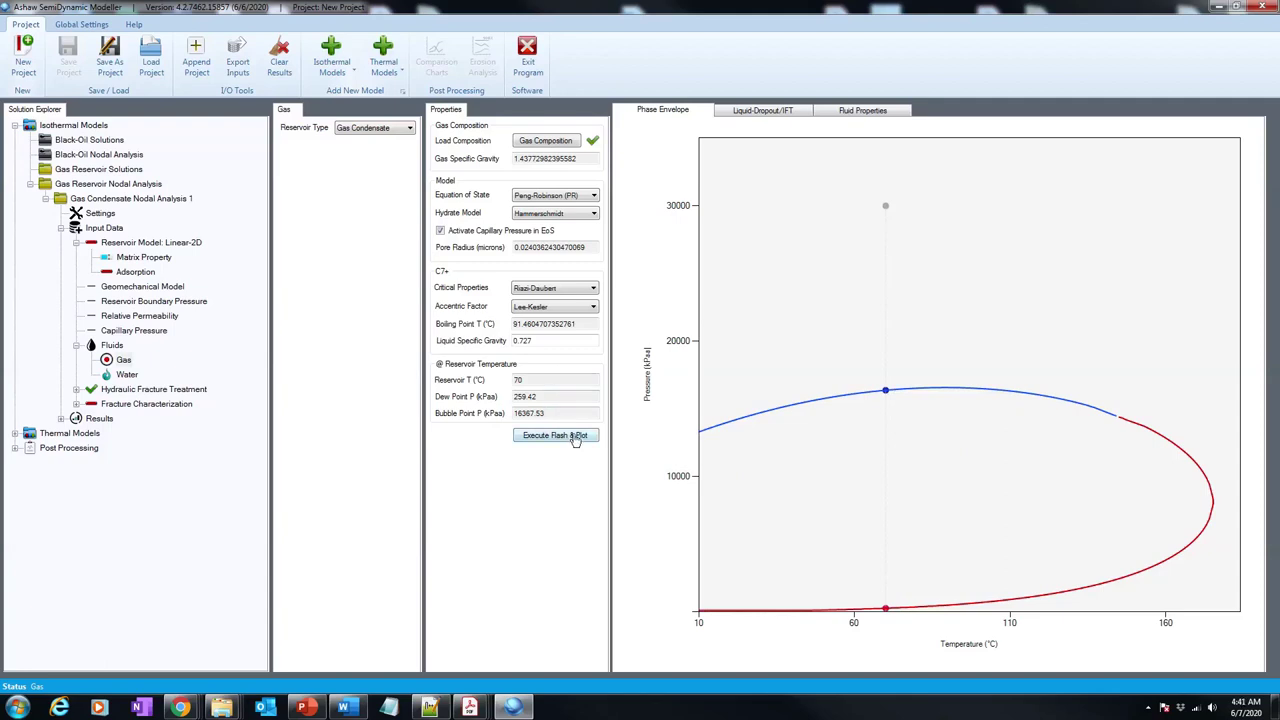
click(886, 392)
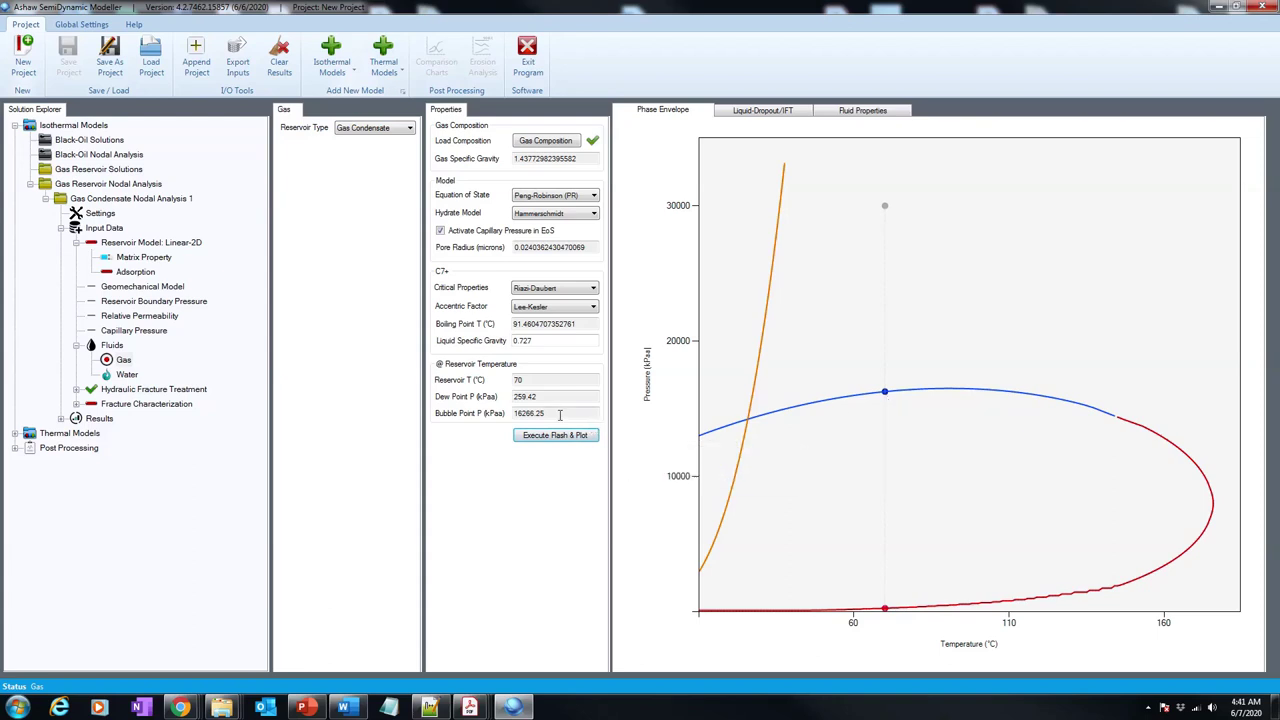
drag(560, 415, 501, 413)
click(546, 259)
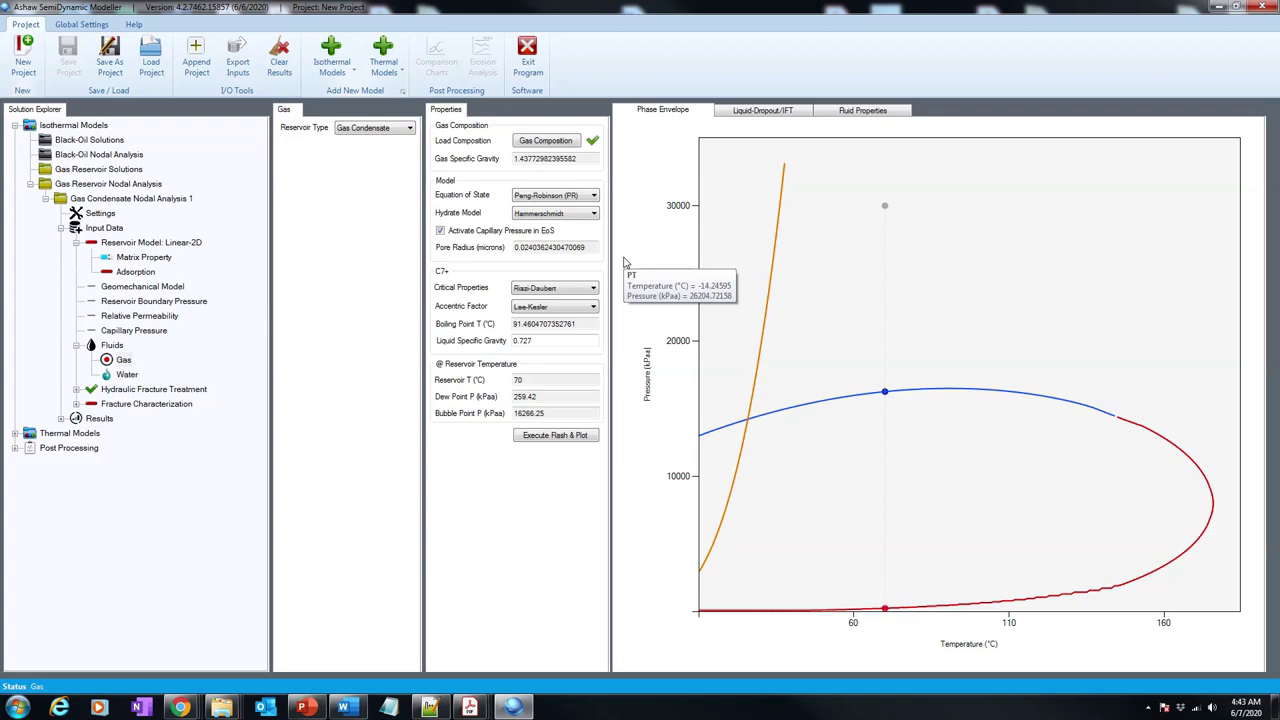
click(541, 196)
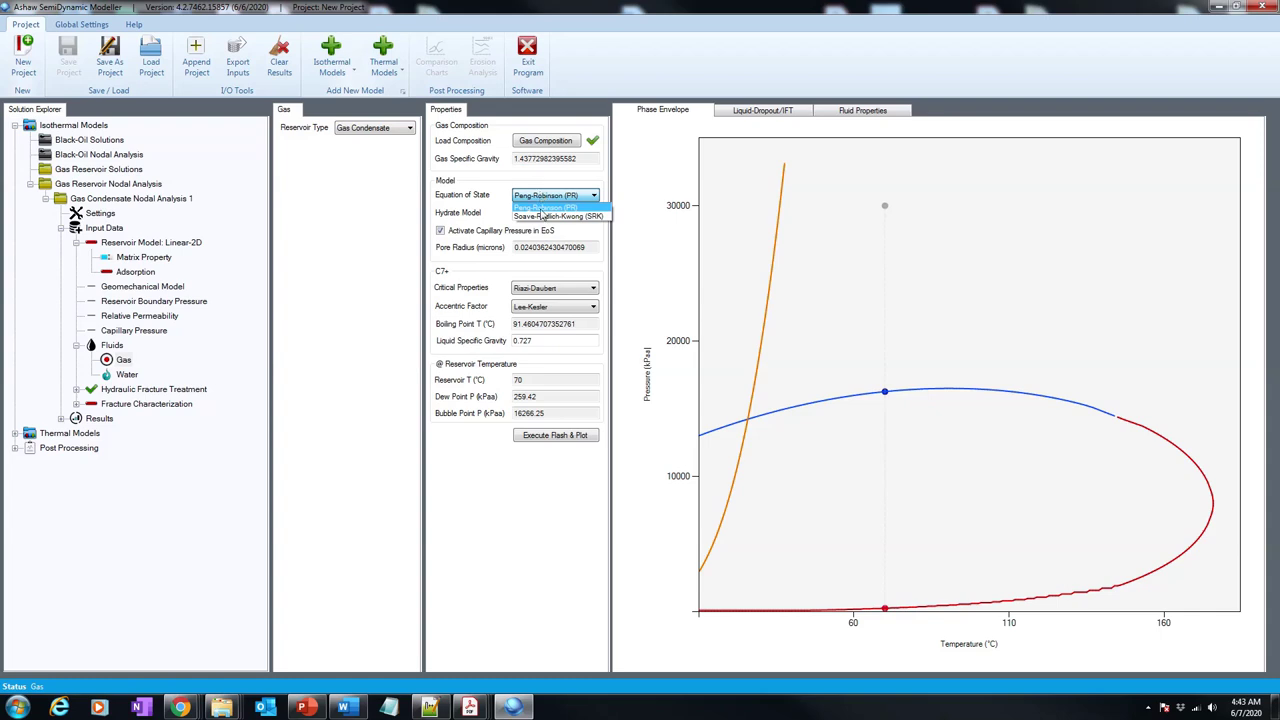
click(556, 196)
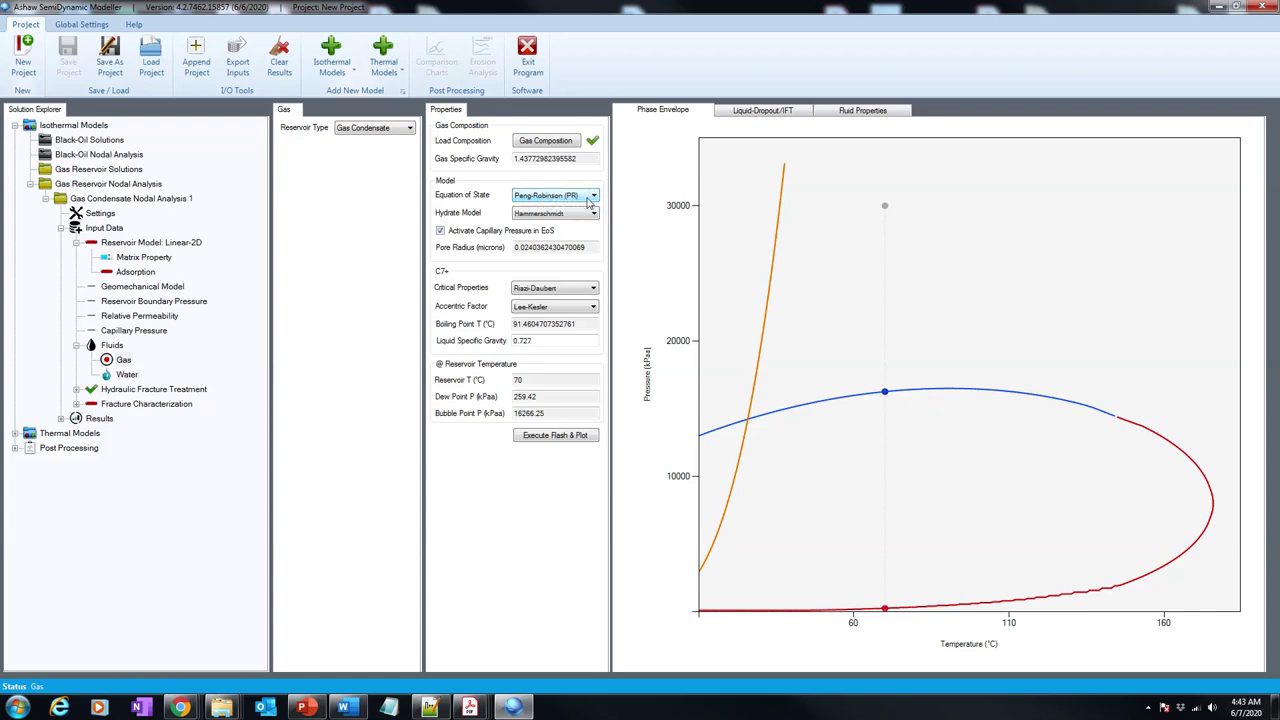